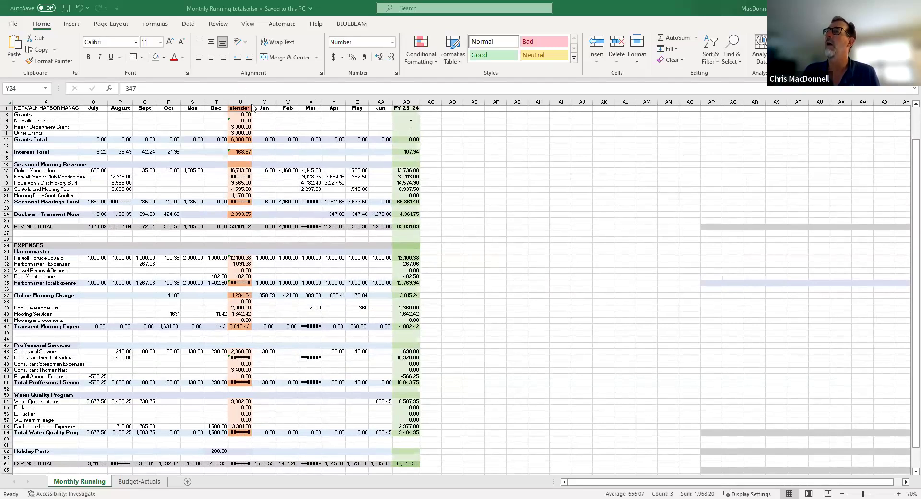
Widen the calendar-year total column and the Mar column so their amounts display in full.
left_click_drag(252, 103, 256, 102)
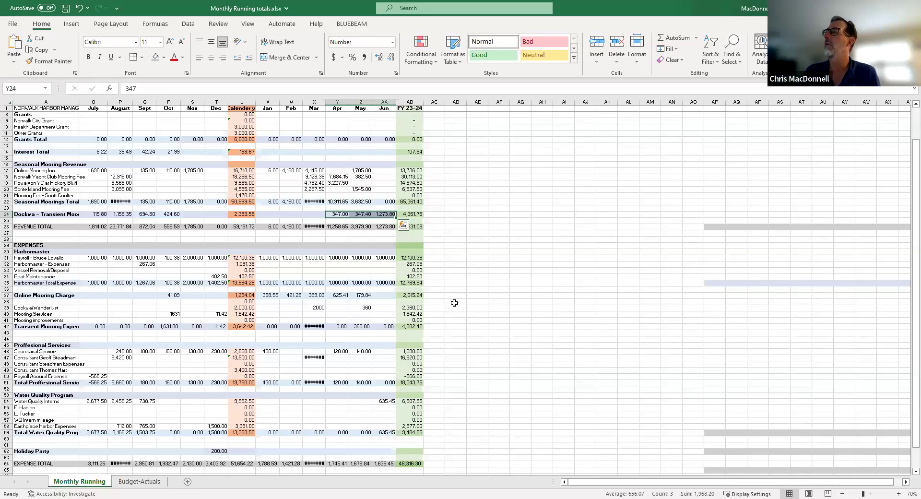
left_click(481, 315)
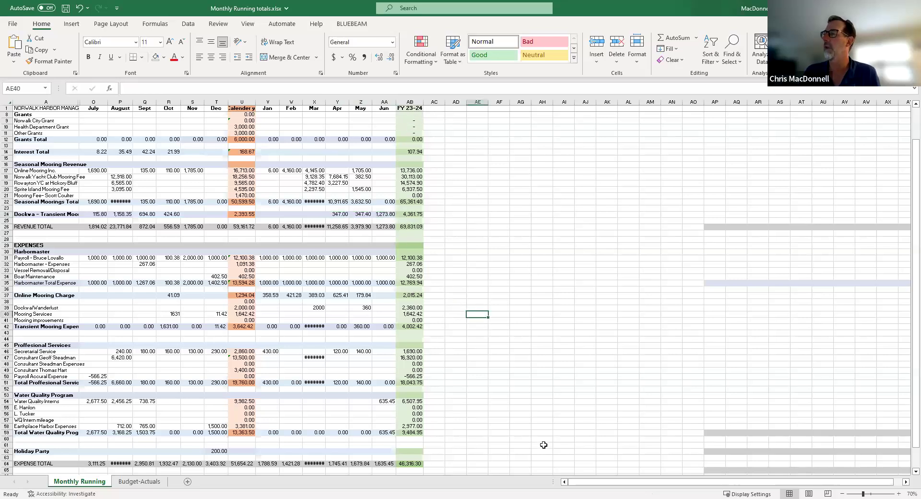
double_click(328, 101)
Check the FY 23-24 expense total and revenue-minus-expense cells, and slightly widen the Jun column.
scroll(482, 239, "down", 1)
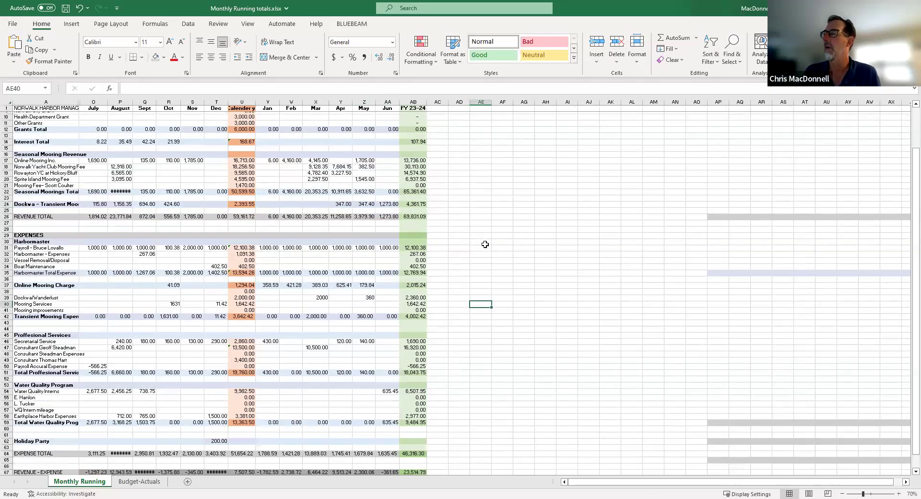
scroll(480, 426, "down", 1)
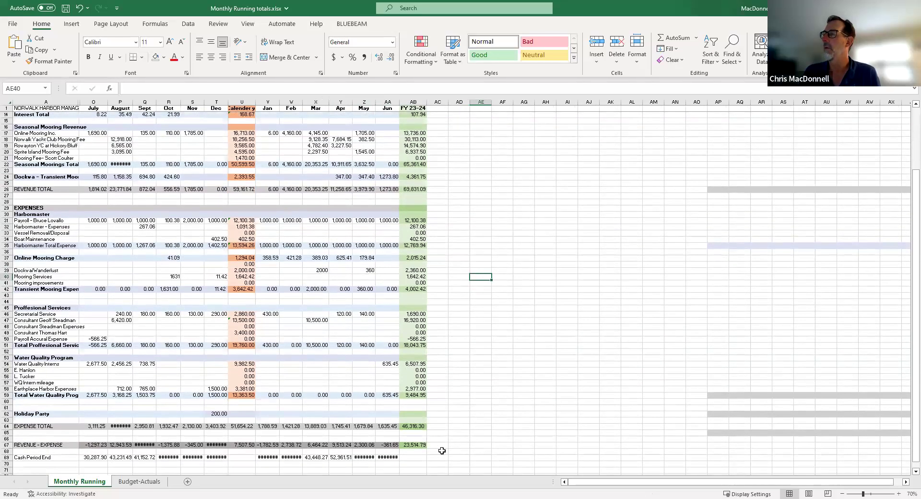
left_click(417, 426)
left_click(418, 445)
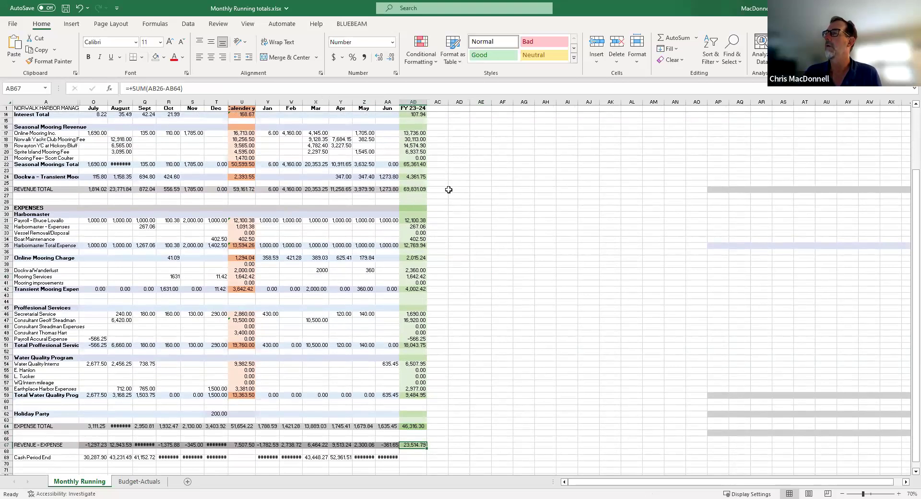
left_click_drag(399, 100, 402, 100)
Review the expense and revenue sections of the Budget-Actuals sheet.
left_click(140, 482)
scroll(501, 298, "up", 2)
scroll(504, 299, "down", 1)
scroll(504, 299, "up", 1)
scroll(504, 299, "down", 2)
scroll(504, 298, "down", 1)
scroll(504, 299, "up", 1)
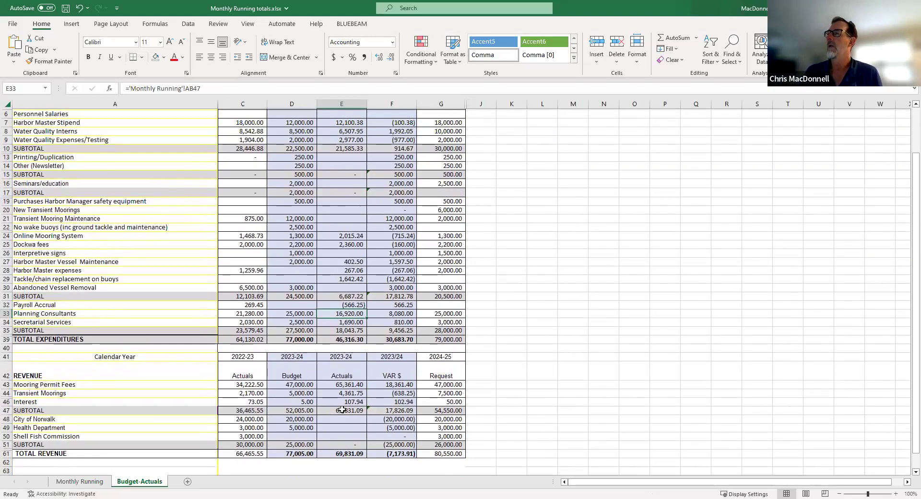
scroll(353, 371, "up", 2)
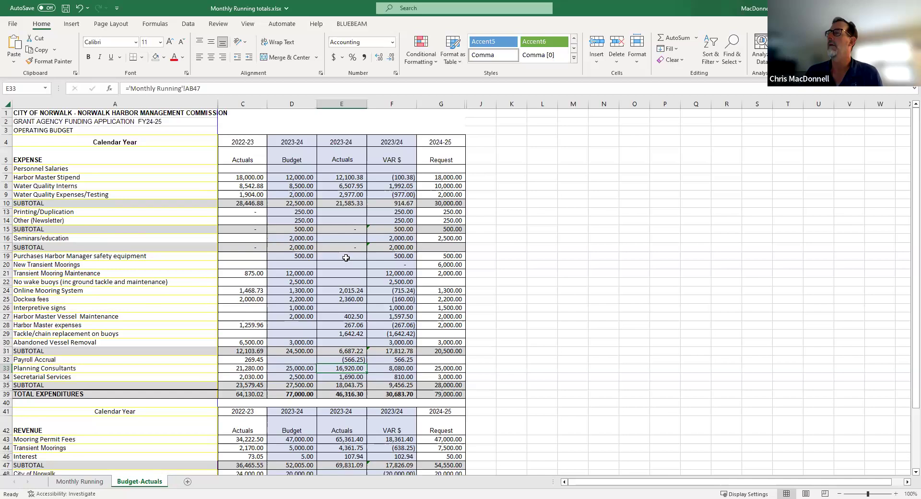
Examine the 2023-24 actuals for total expenditures and total revenue.
left_click(344, 395)
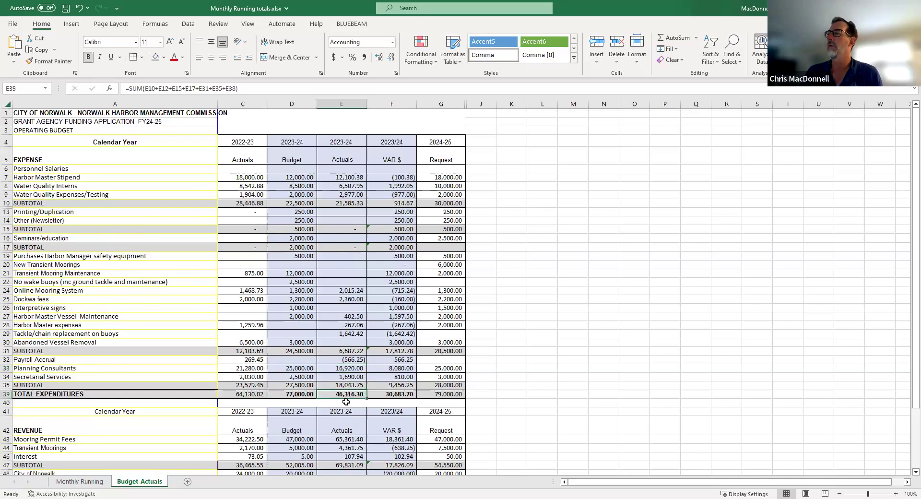
scroll(345, 399, "down", 2)
scroll(348, 402, "down", 1)
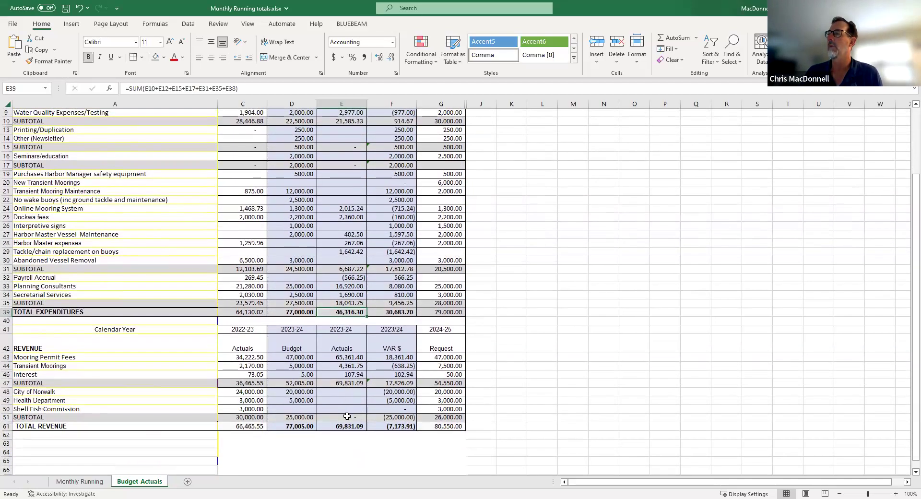
left_click(341, 426)
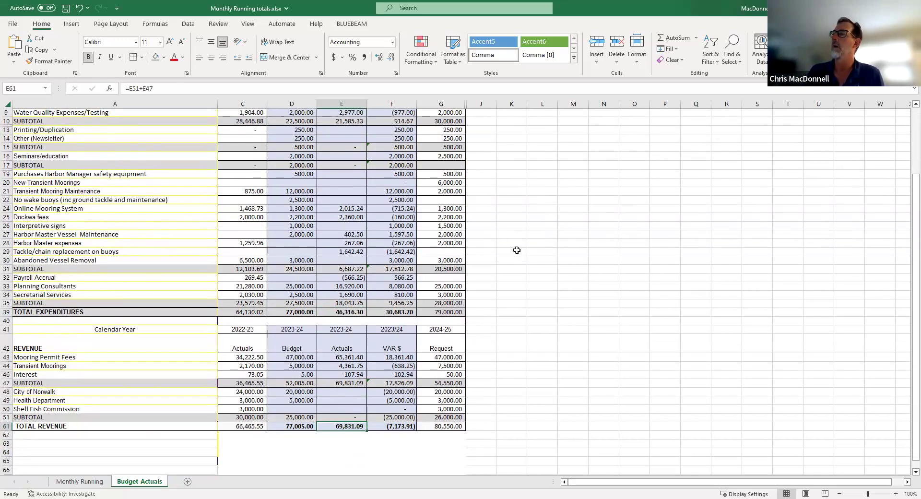
Examine the Transient Mooring Maintenance line and the 2023/24 variance for Planning Consultants.
scroll(516, 250, "up", 1)
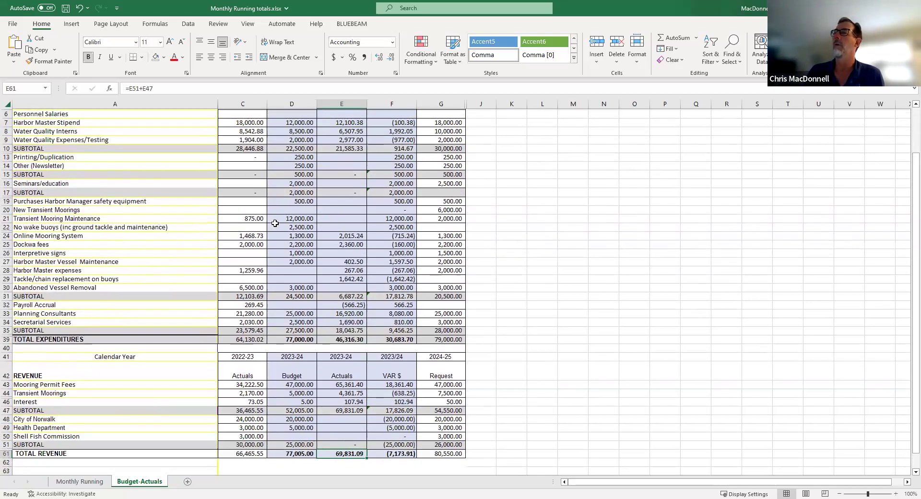
left_click(275, 221)
left_click(44, 220)
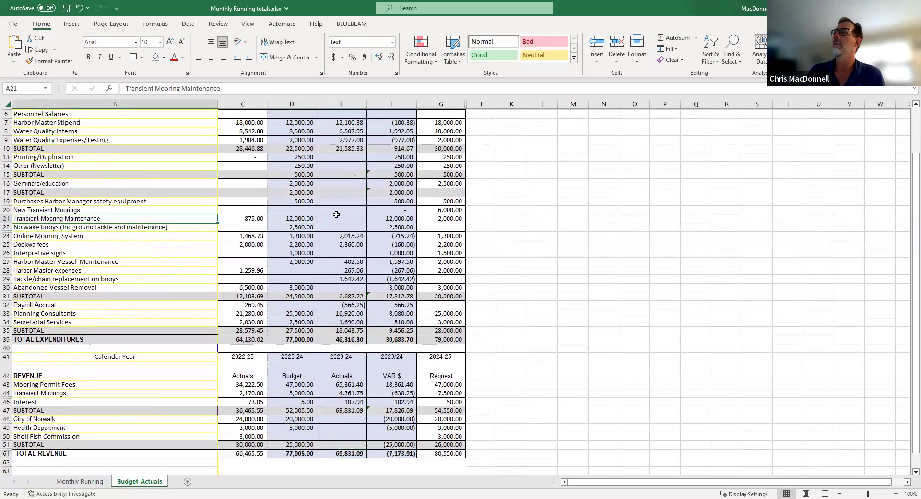
scroll(336, 215, "up", 2)
scroll(337, 214, "down", 2)
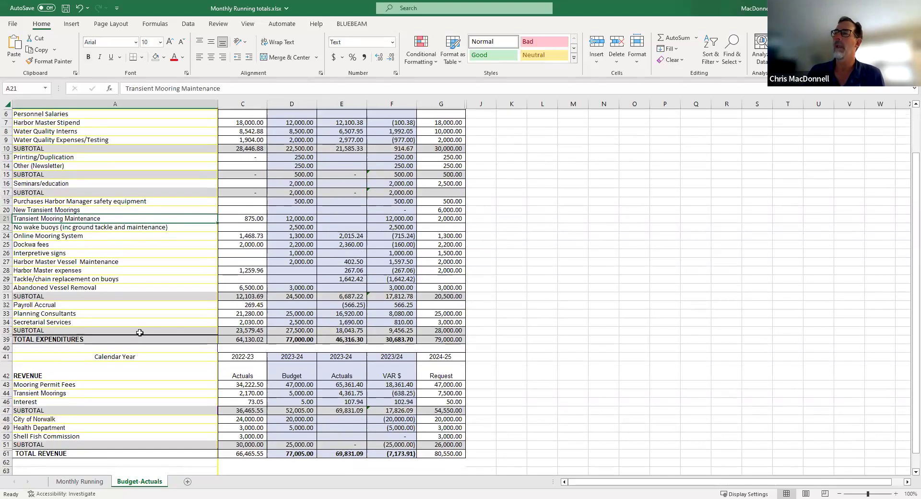
left_click(396, 314)
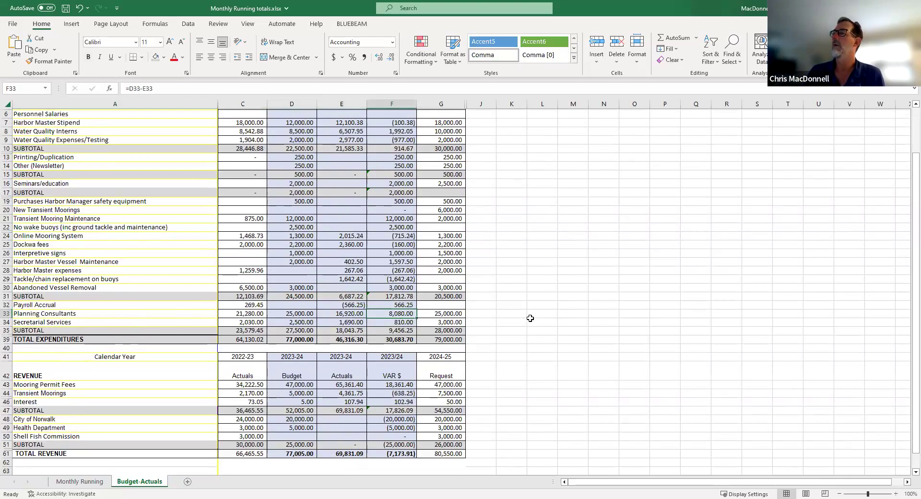
Inspect the 2023-24 actual total revenue and select the City of Norwalk, Health Department and Shell Fish Commission actuals.
scroll(530, 318, "down", 1)
scroll(473, 338, "up", 1)
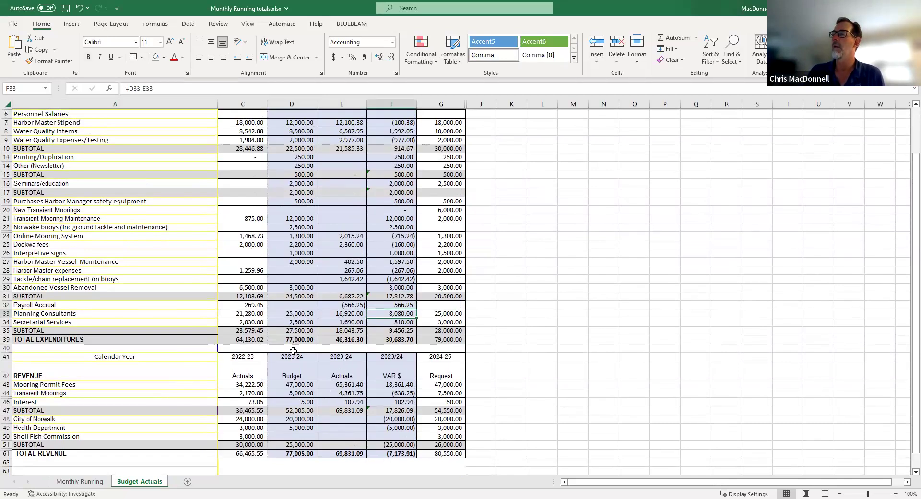
left_click(340, 454)
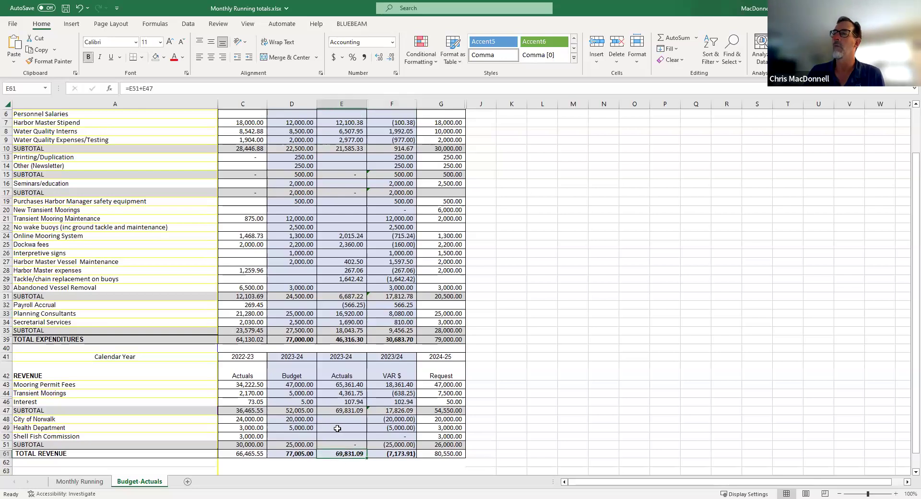
left_click_drag(346, 419, 345, 436)
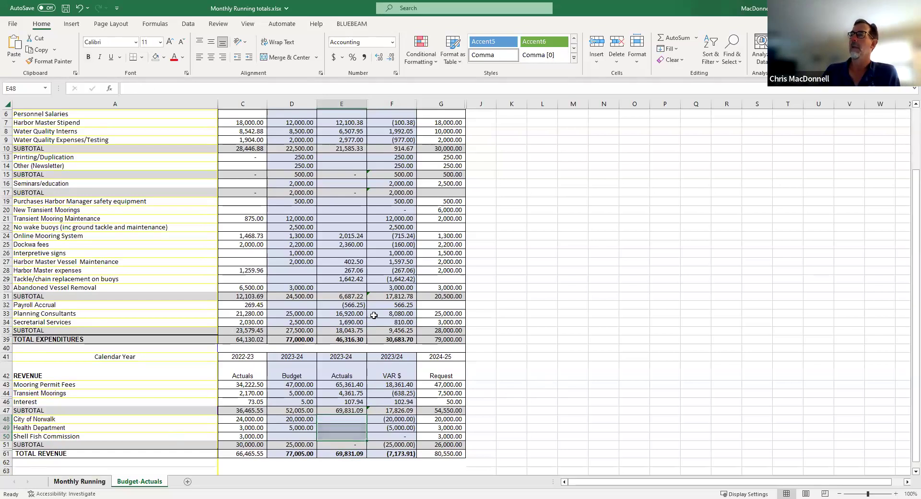
Return to the Monthly Running sheet and inspect the revenue-minus-expense results for FY 23-24 and the calendar year.
key("ctrl+Page_Up")
scroll(479, 314, "down", 3)
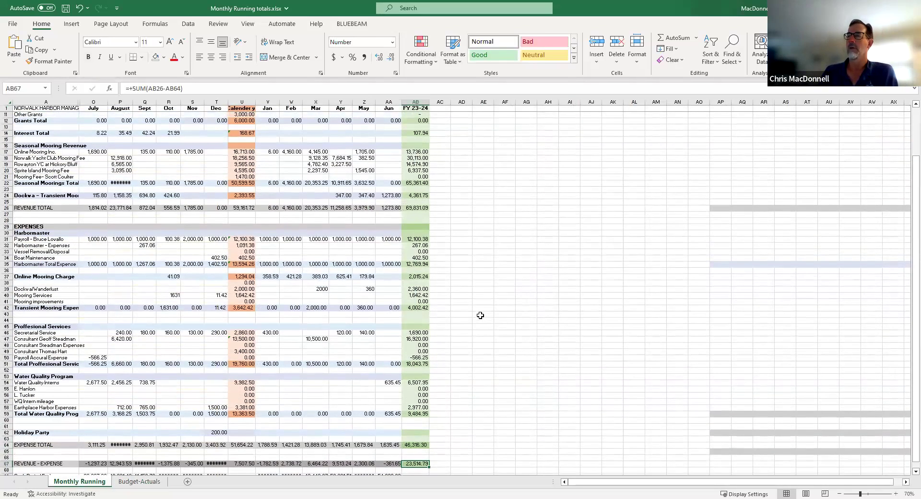
scroll(477, 317, "down", 1)
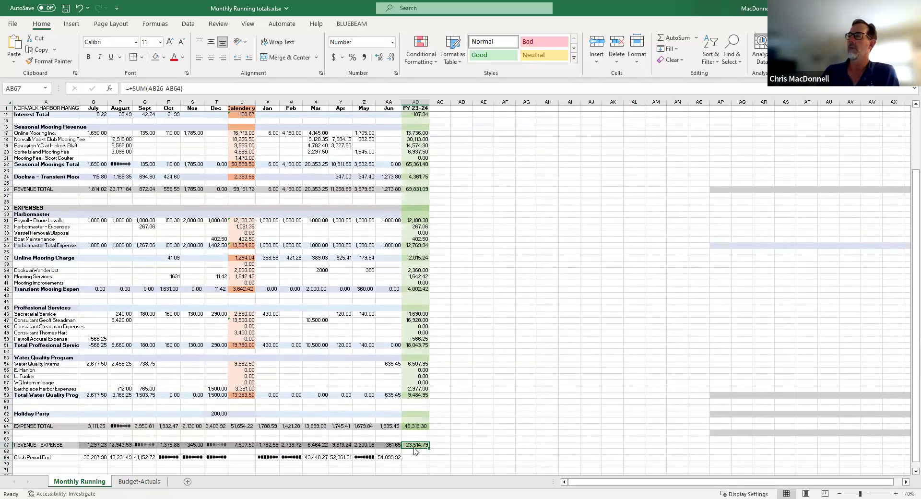
left_click(247, 445)
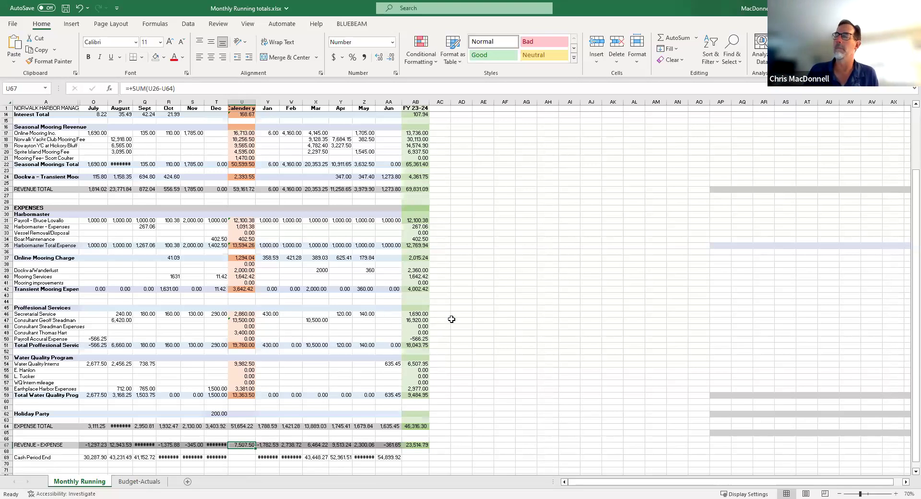
Examine the 2024-25 request figures on the Budget-Actuals sheet, including total expenditures and the revenue section.
left_click(139, 481)
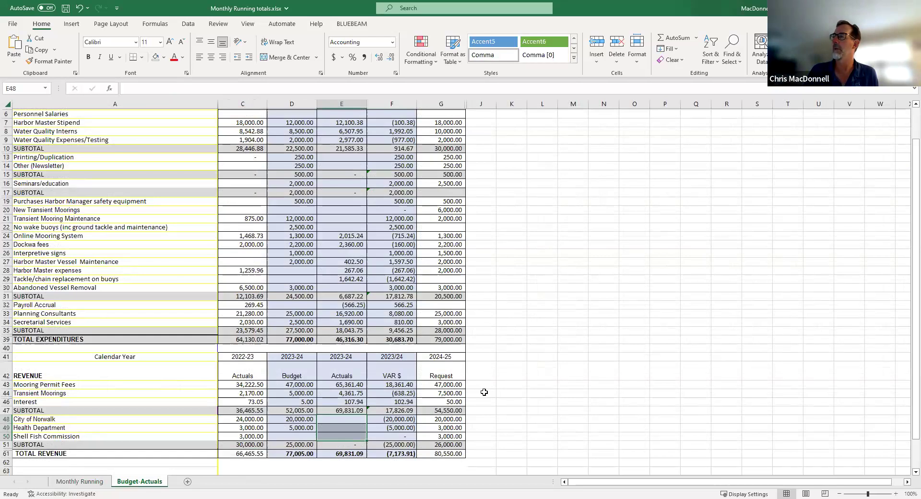
scroll(478, 362, "up", 2)
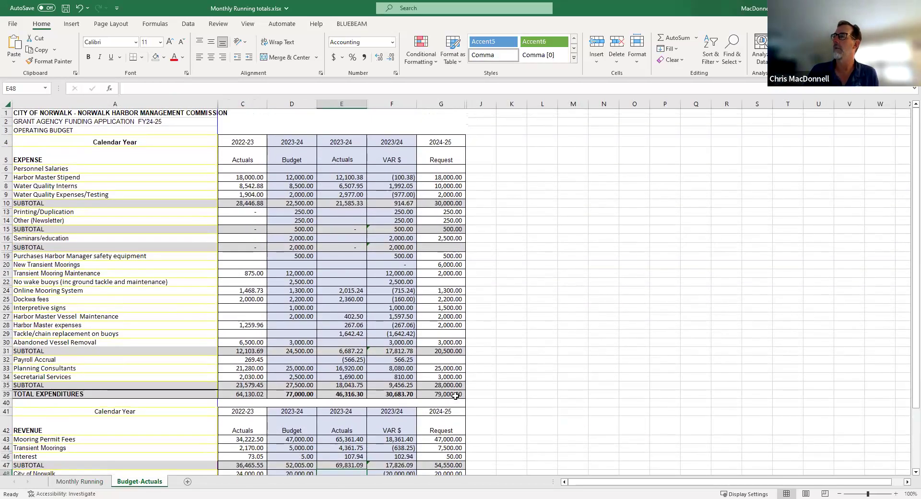
left_click(455, 395)
scroll(497, 402, "down", 2)
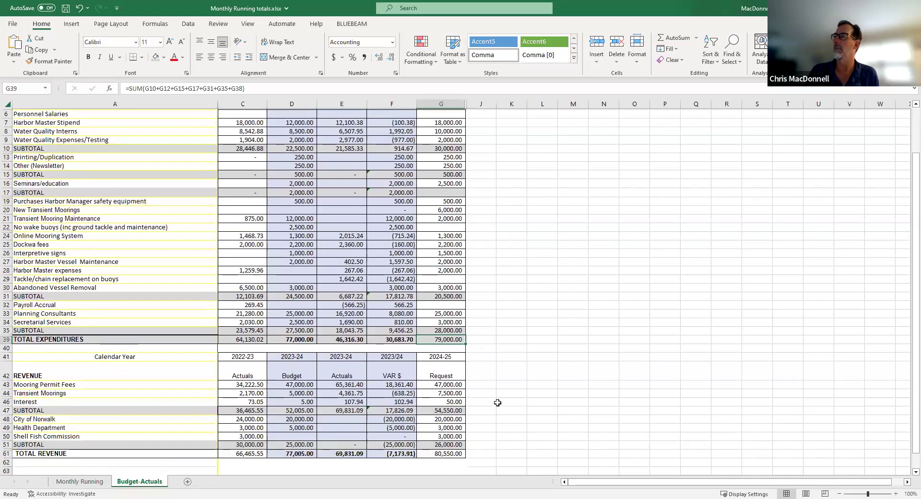
Widen the Dec column on the Monthly Running sheet so its revenue-minus-expense amount displays in full.
left_click(79, 481)
scroll(462, 305, "up", 1)
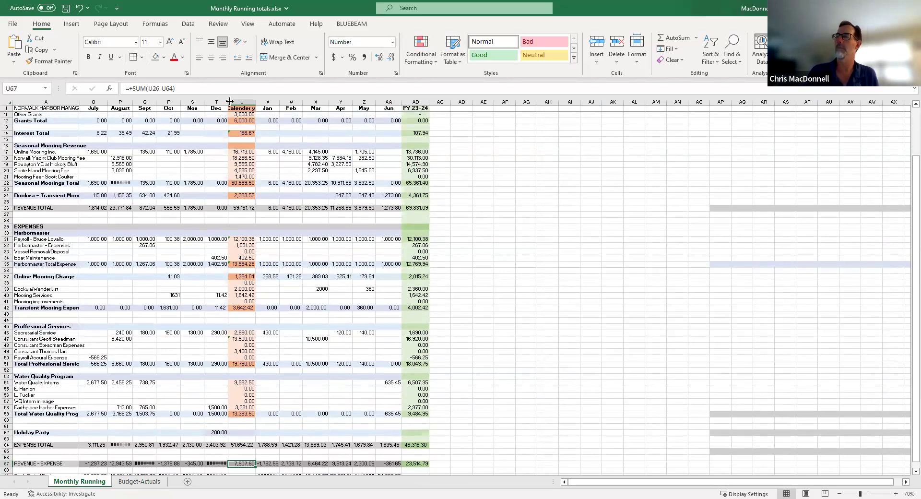
left_click_drag(231, 101, 235, 101)
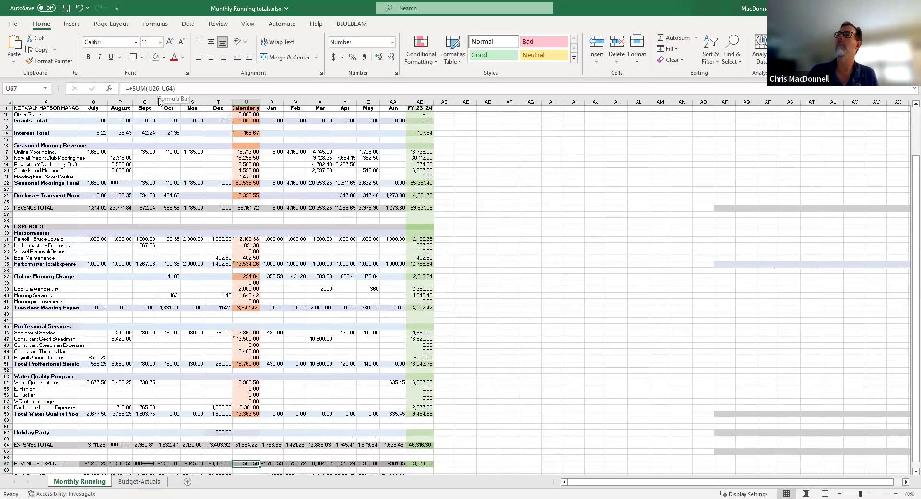